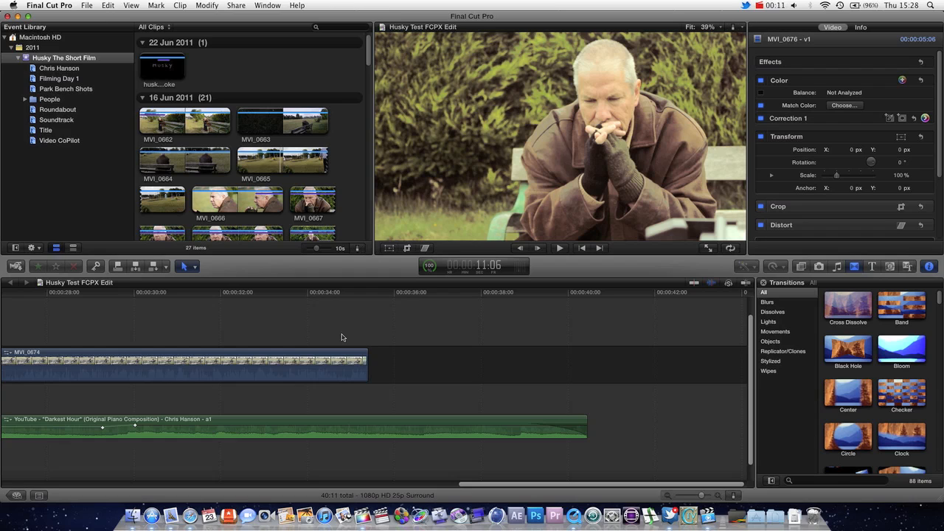
# Try to move the MVI_0674 clip further along the primary storyline, away from MVI_0666
pyautogui.press('super+minus')
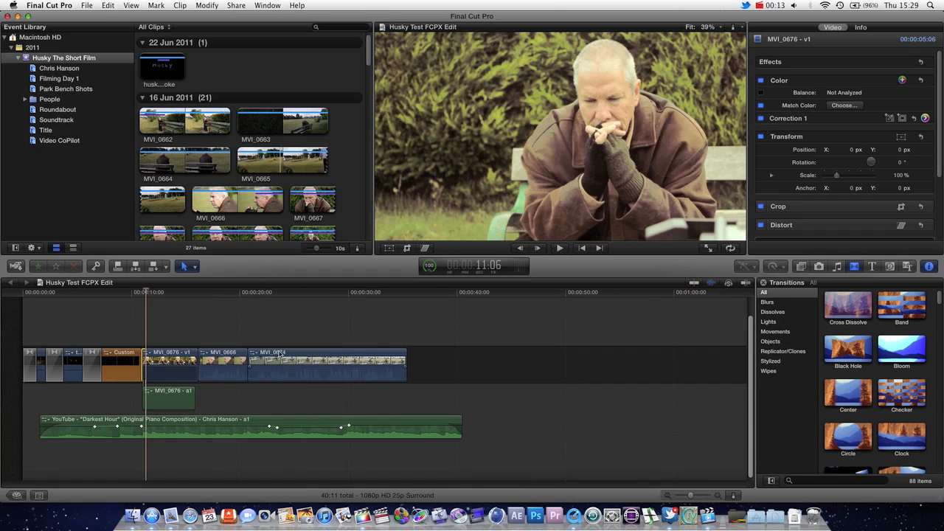
pyautogui.moveTo(280, 354); pyautogui.dragTo(465, 356)
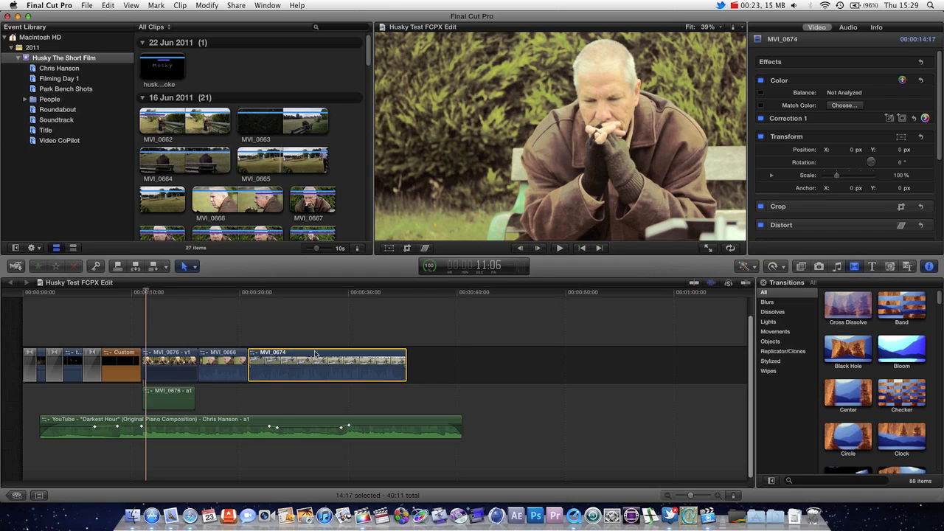
# Insert the MVI_0670 clip from the event between MVI_0666 and MVI_0674, and trim its end to a duration of about 5:01
pyautogui.click(163, 111)
pyautogui.scroll(-5, 185, 44)
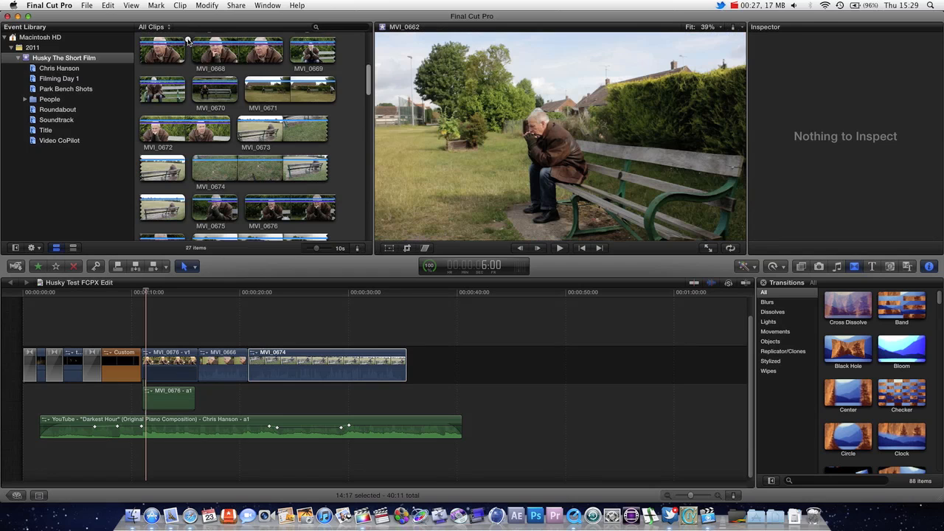
pyautogui.click(207, 98)
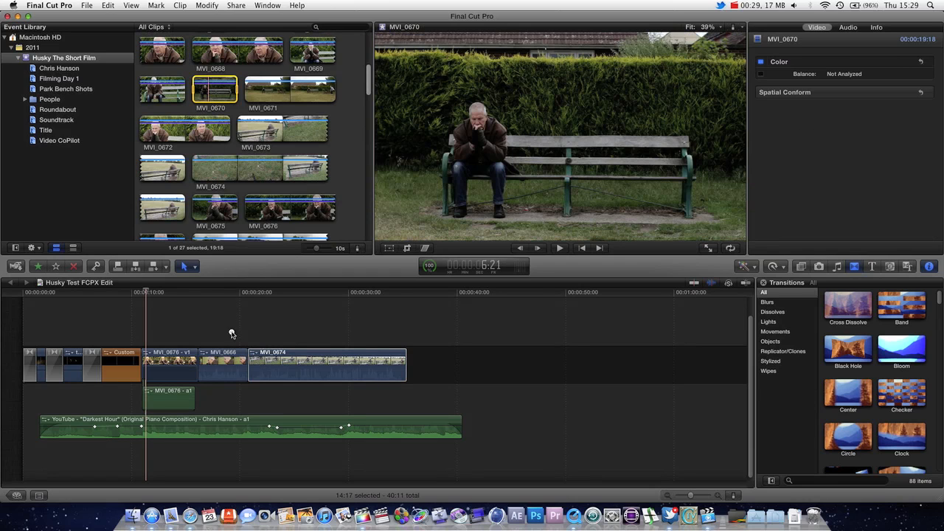
pyautogui.moveTo(232, 334); pyautogui.dragTo(251, 362)
pyautogui.moveTo(460, 360); pyautogui.dragTo(457, 360)
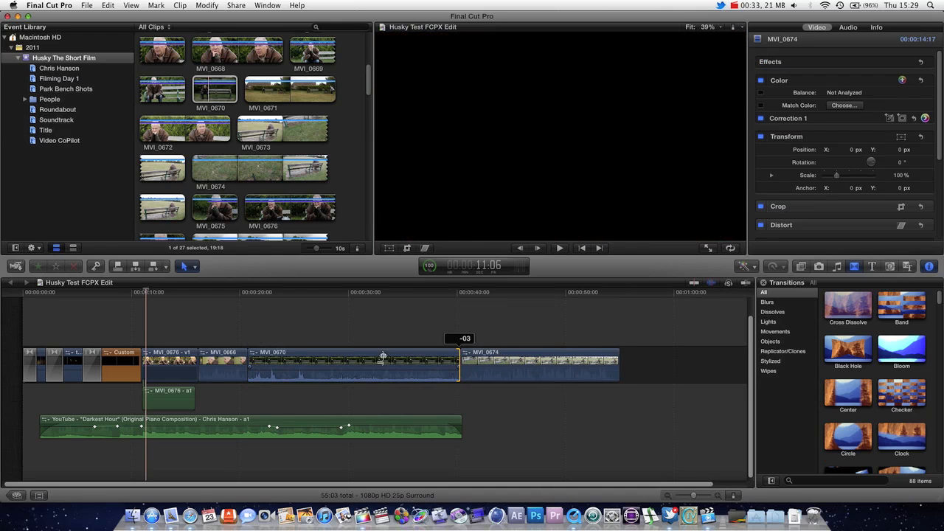
pyautogui.moveTo(383, 358); pyautogui.dragTo(303, 360)
# Replace the MVI_0670 clip in the storyline with a gap
pyautogui.click(269, 354)
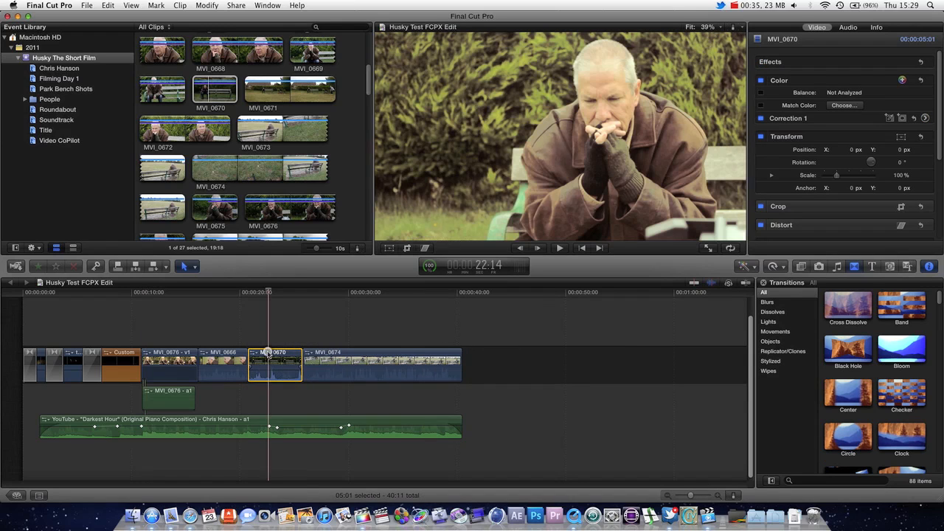
pyautogui.rightClick(269, 354)
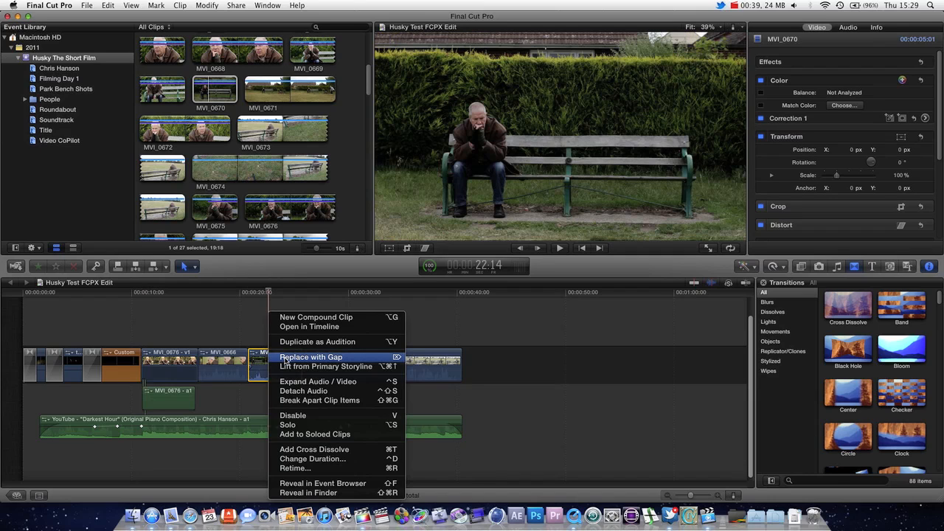
pyautogui.click(287, 360)
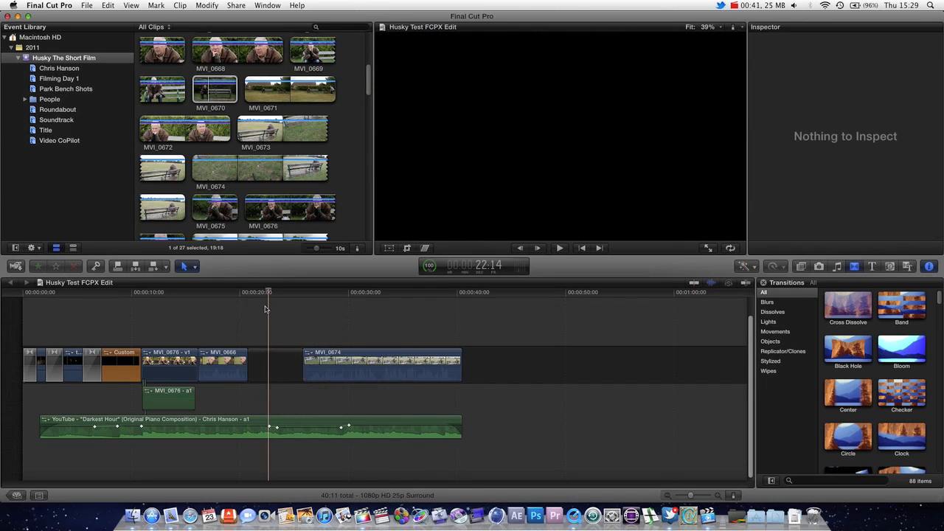
# Delete the gap between MVI_0666 and MVI_0674
pyautogui.click(275, 363)
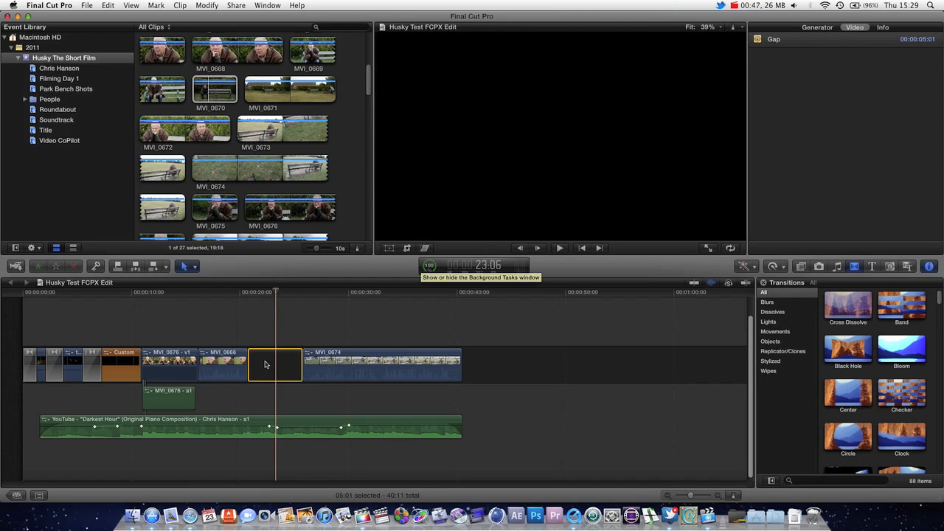
pyautogui.press('Delete')
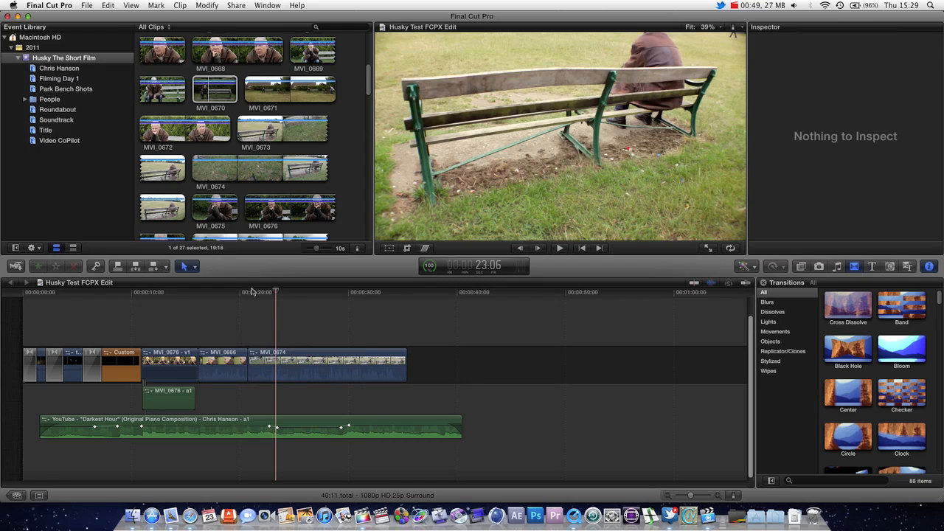
pyautogui.moveTo(252, 292); pyautogui.dragTo(292, 298)
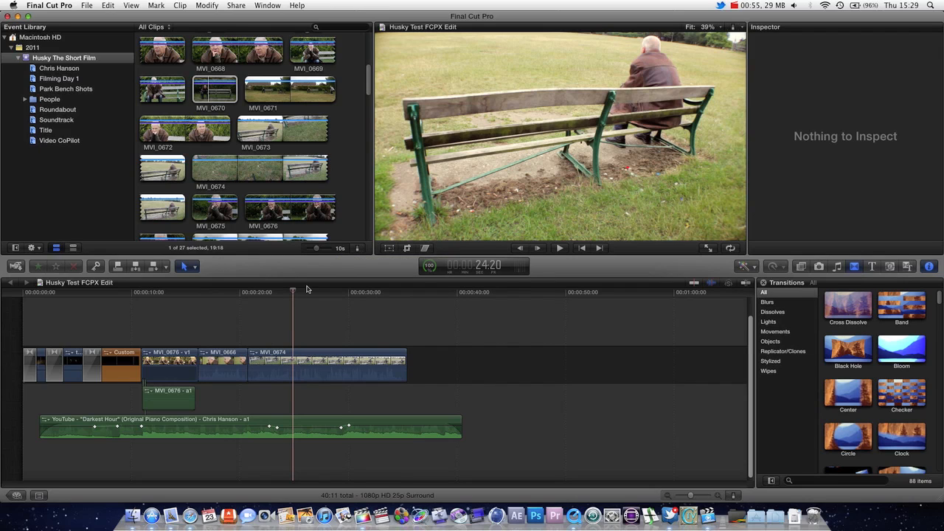
# Move MVI_0674 later in the storyline with the Position tool, opening a gap of about 13:21 after MVI_0666
pyautogui.click(194, 266)
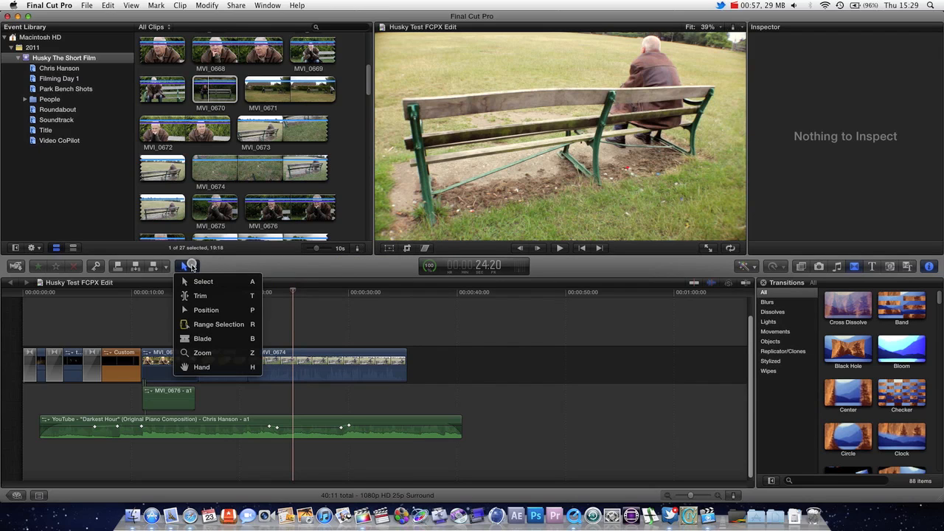
pyautogui.click(220, 309)
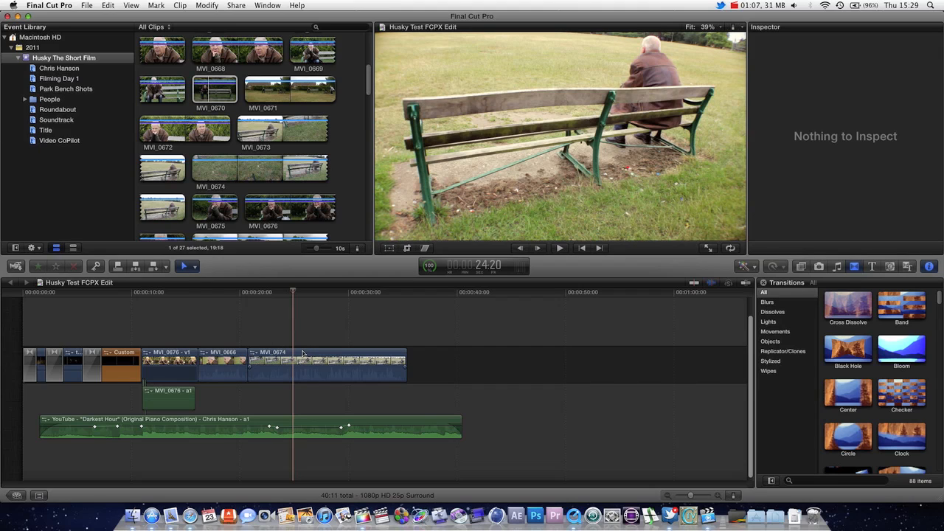
pyautogui.moveTo(302, 354); pyautogui.dragTo(452, 353)
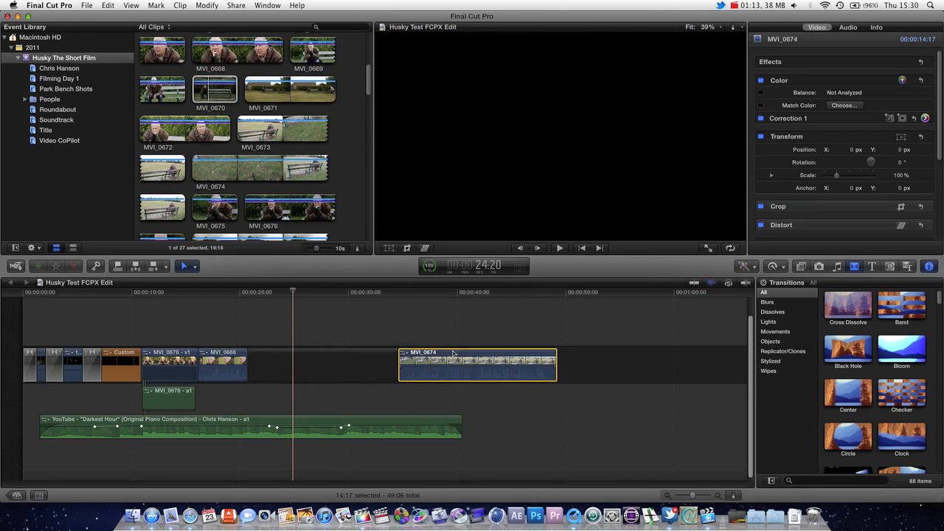
pyautogui.click(362, 355)
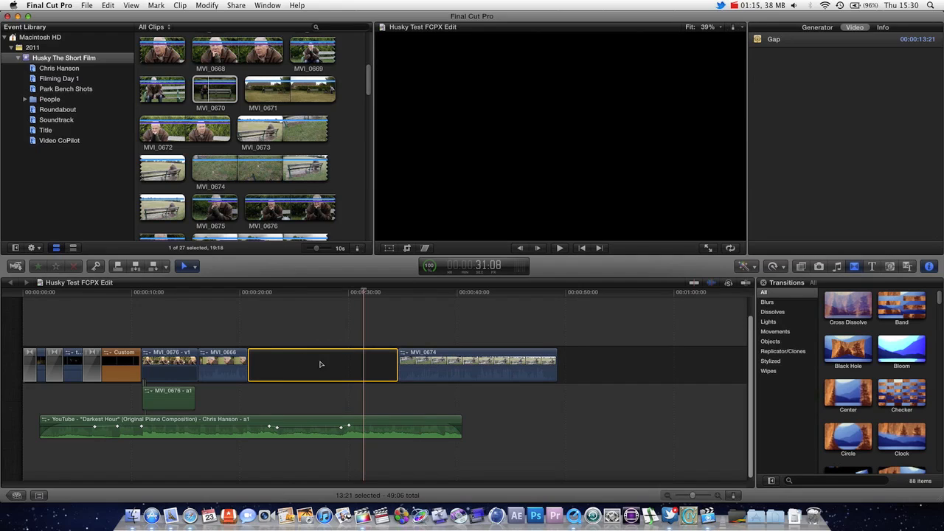
pyautogui.click(395, 353)
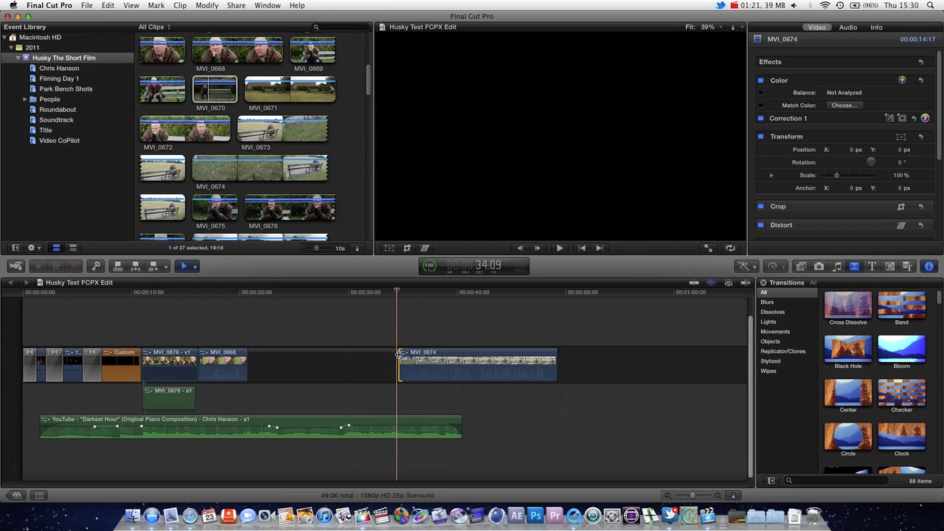
pyautogui.click(396, 354)
pyautogui.click(444, 339)
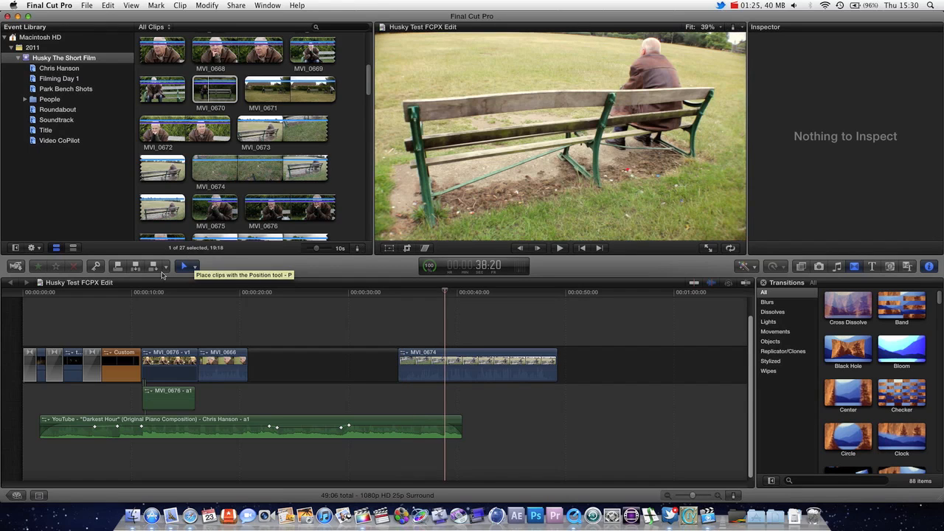
# Switch to the Select tool and shorten the gap before MVI_0674 to about 3:24 in the Precision Editor
pyautogui.click(184, 267)
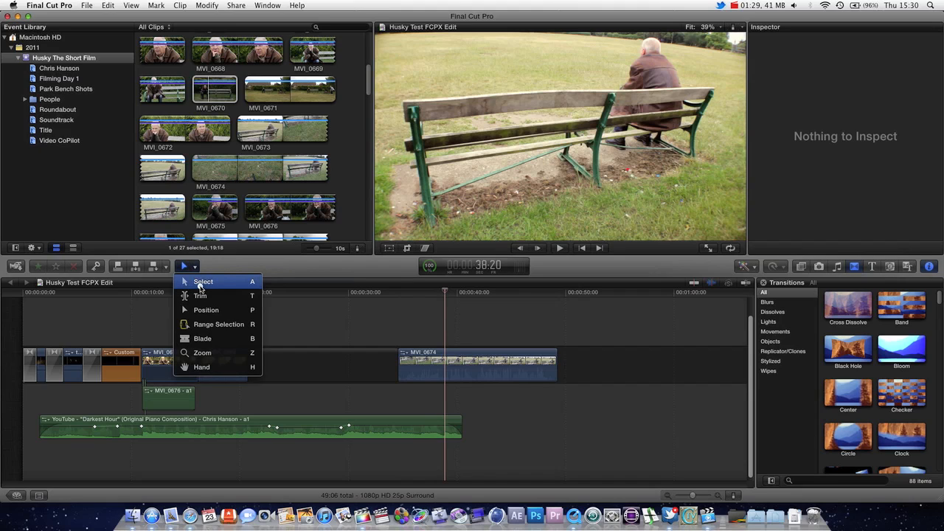
pyautogui.click(200, 285)
pyautogui.doubleClick(394, 357)
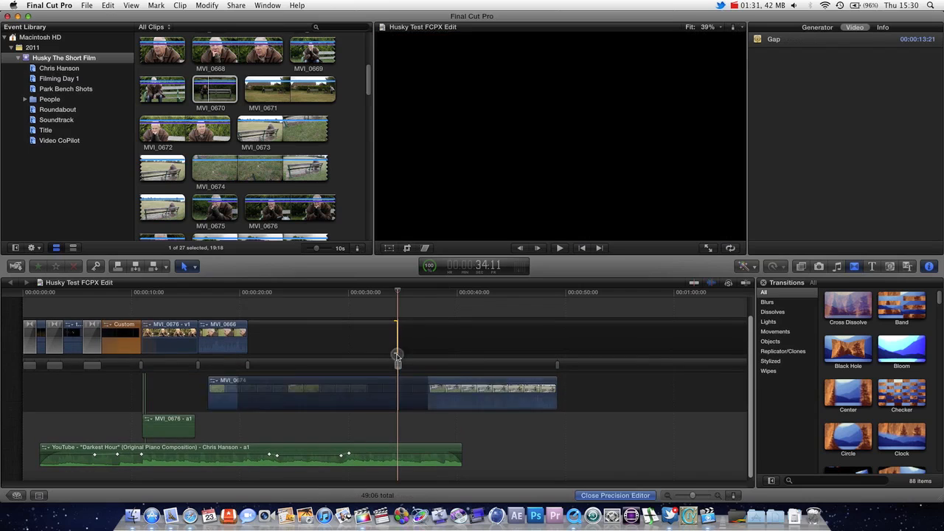
pyautogui.moveTo(396, 347); pyautogui.dragTo(283, 341)
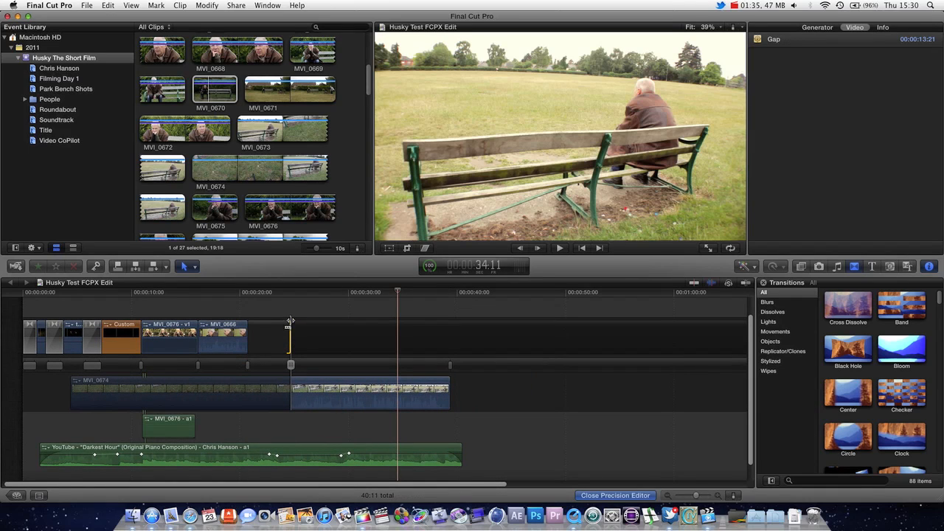
pyautogui.click(288, 315)
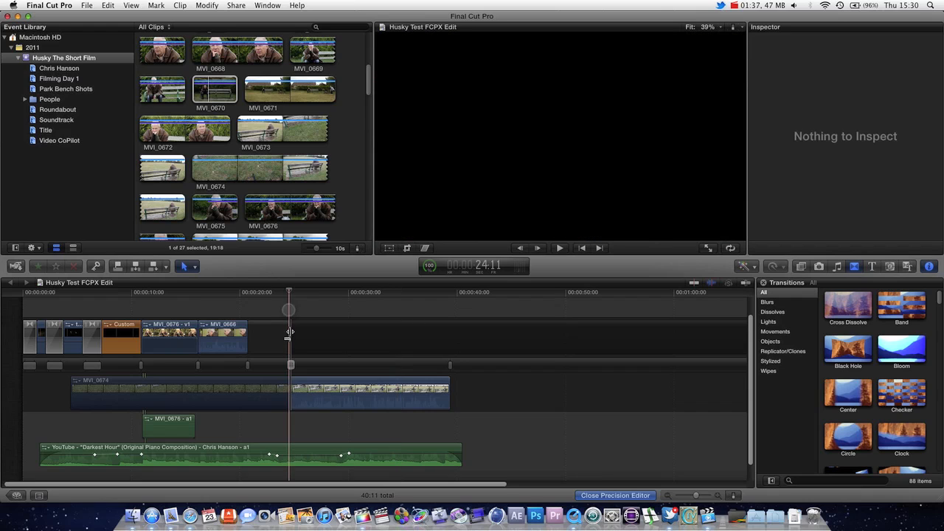
pyautogui.doubleClick(287, 329)
pyautogui.moveTo(278, 293); pyautogui.dragTo(262, 317)
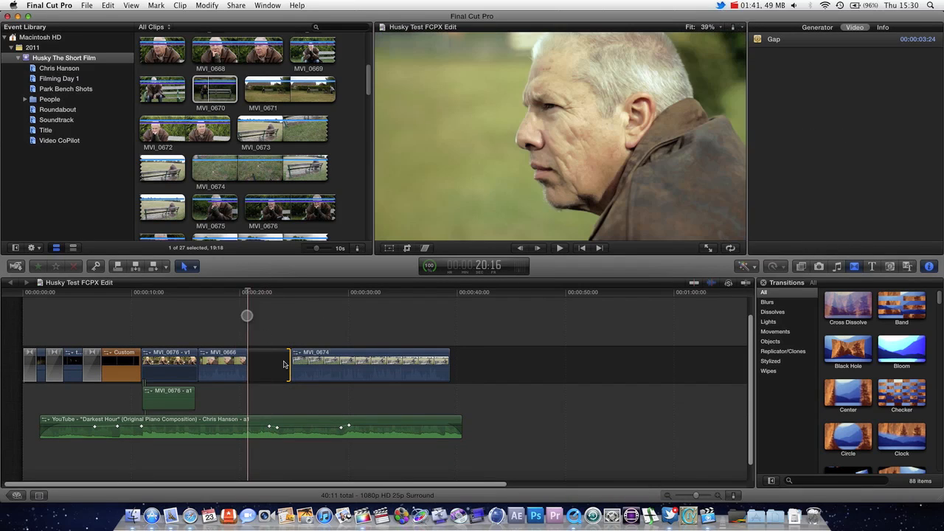
# Trim the start of the gap between MVI_0666 and MVI_0674 to shorten it by about one second
pyautogui.click(277, 363)
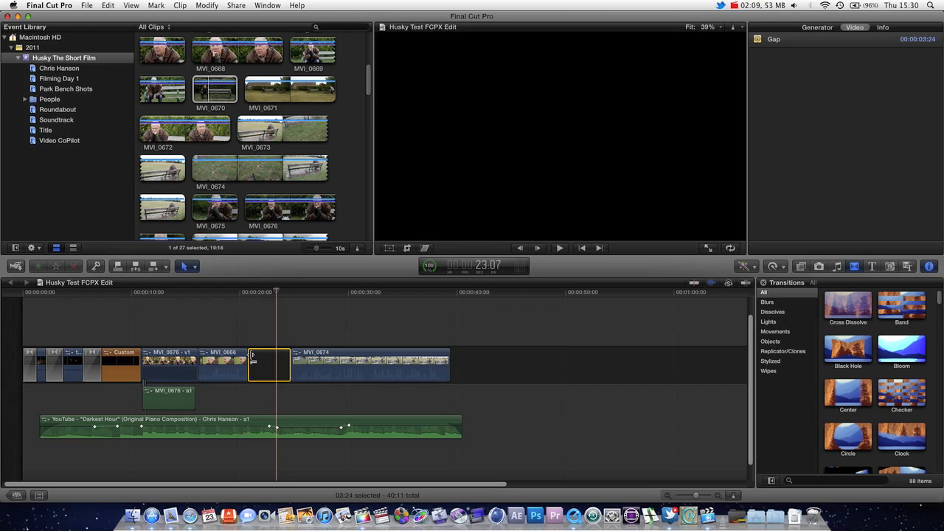
pyautogui.moveTo(253, 355); pyautogui.dragTo(268, 327)
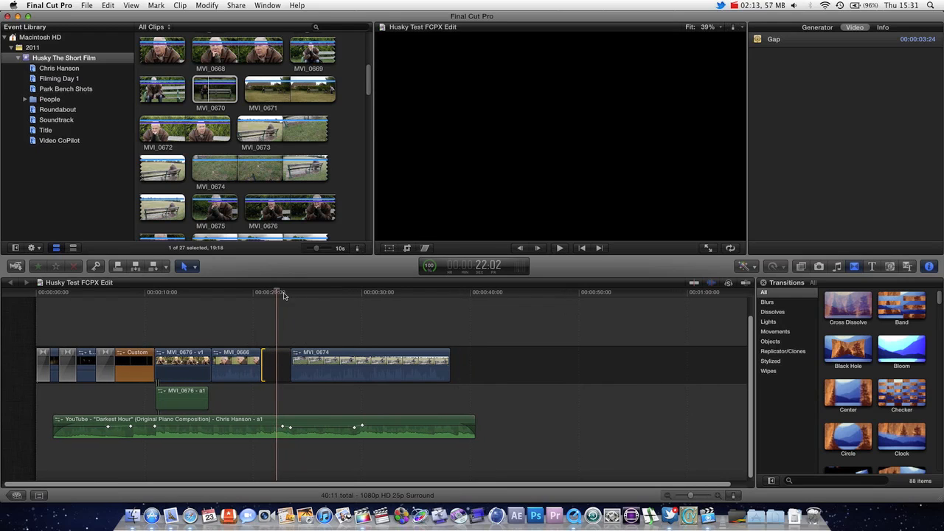
pyautogui.moveTo(284, 293)
pyautogui.mouseDown()
pyautogui.moveTo(264, 295)
pyautogui.moveTo(299, 299)
pyautogui.mouseUp()
pyautogui.click(258, 293)
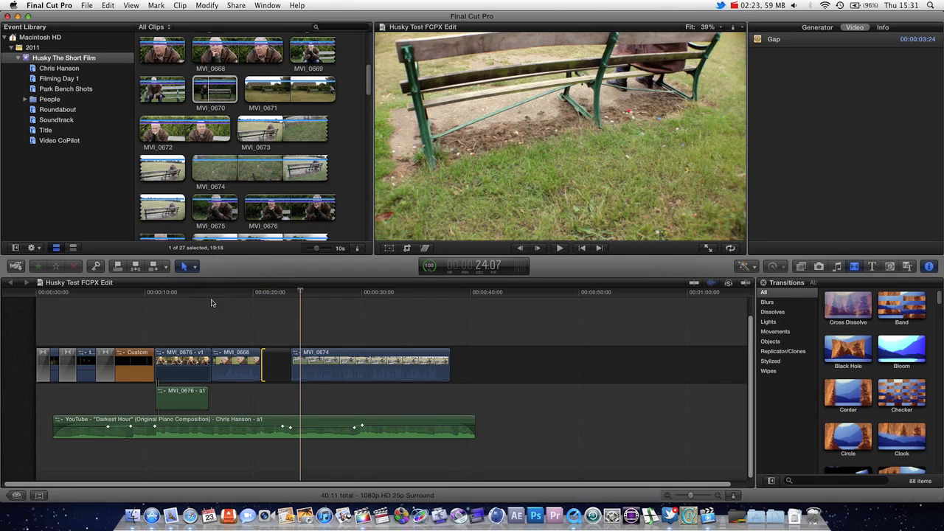
# With the Position tool, move MVI_0674 to about 41 seconds and MVI_0666 to about 25 seconds in the storyline
pyautogui.click(188, 266)
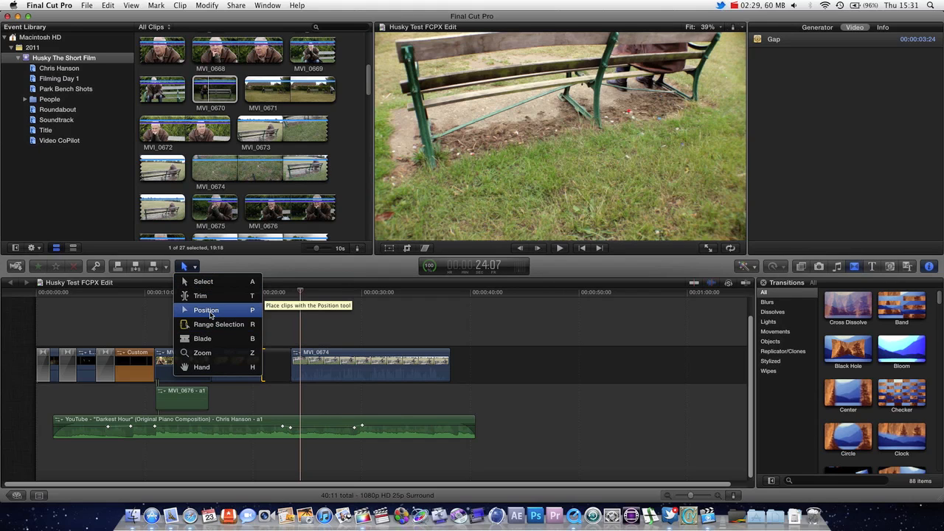
pyautogui.click(210, 315)
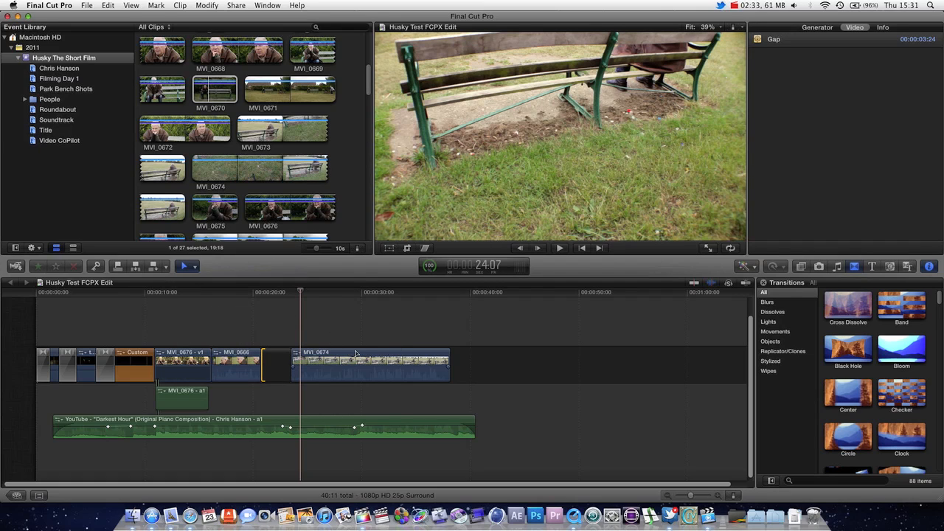
pyautogui.moveTo(356, 354); pyautogui.dragTo(541, 351)
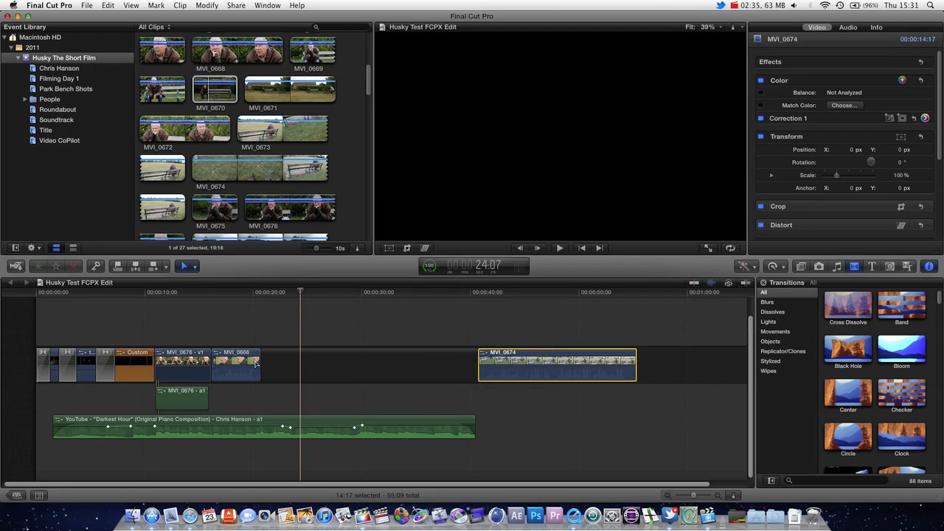
pyautogui.moveTo(226, 354); pyautogui.dragTo(318, 362)
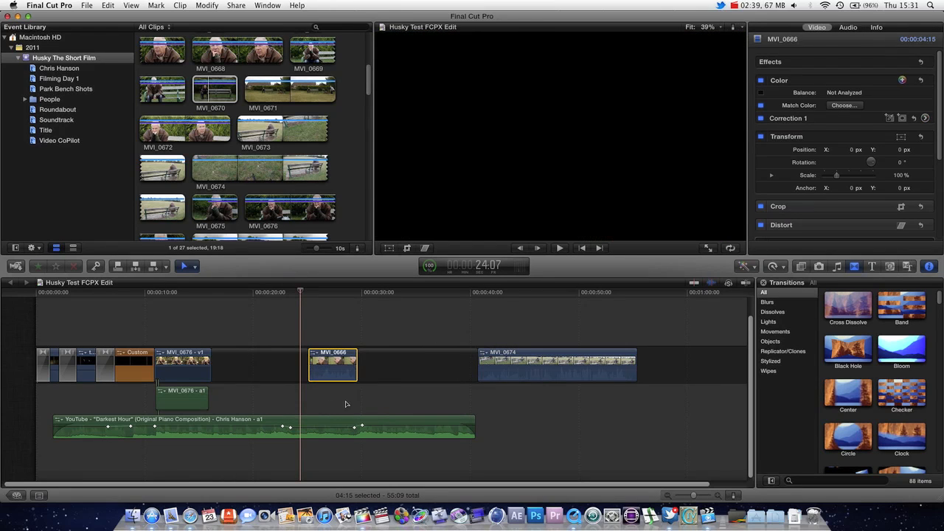
# Delete the gaps on both sides of MVI_0666 so the clips close up after MVI_0676
pyautogui.click(281, 372)
pyautogui.click(432, 358)
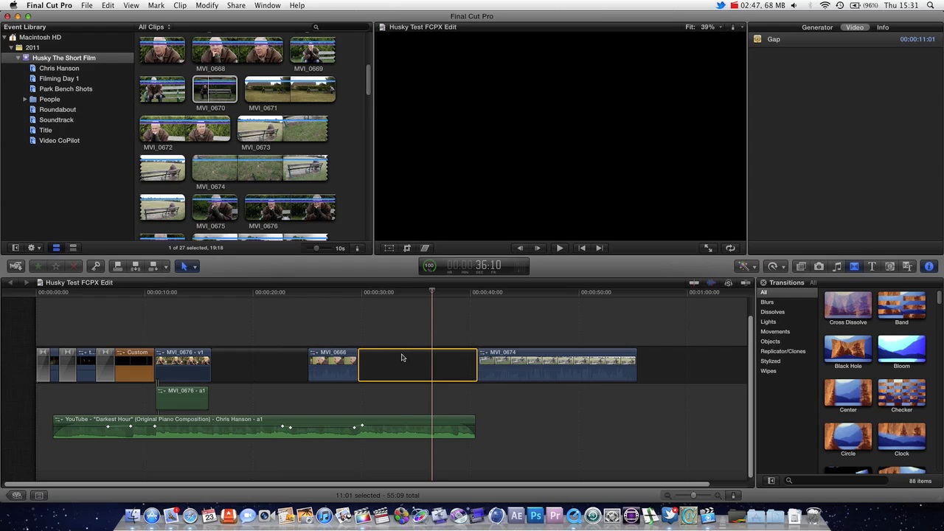
pyautogui.press('Delete')
pyautogui.click(263, 362)
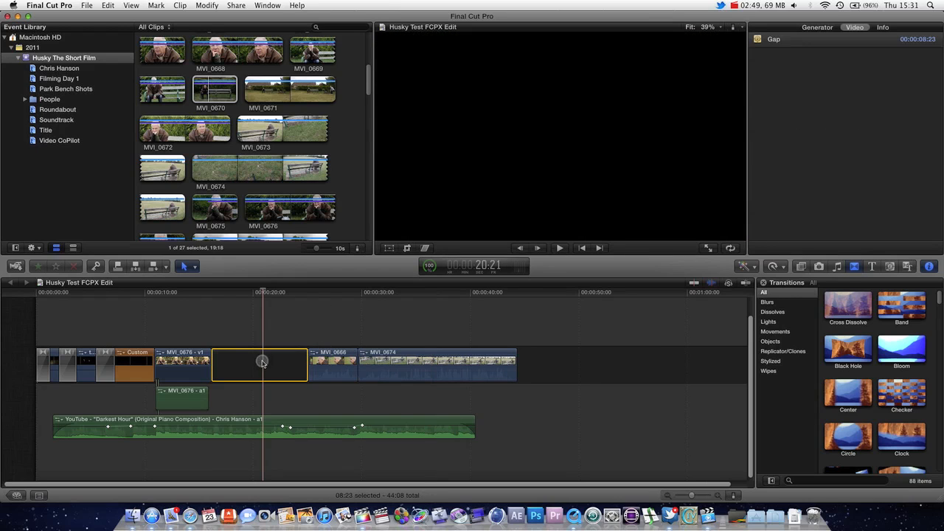
pyautogui.press('Delete')
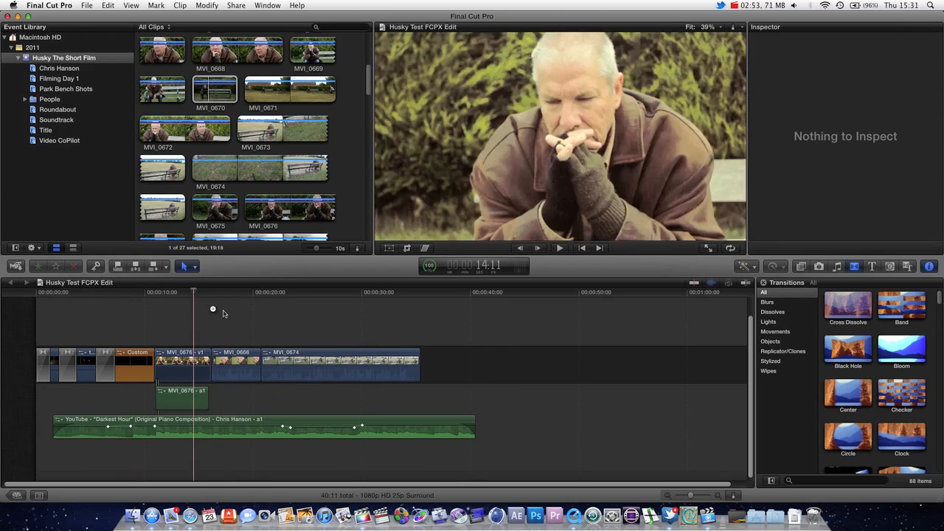
pyautogui.click(244, 322)
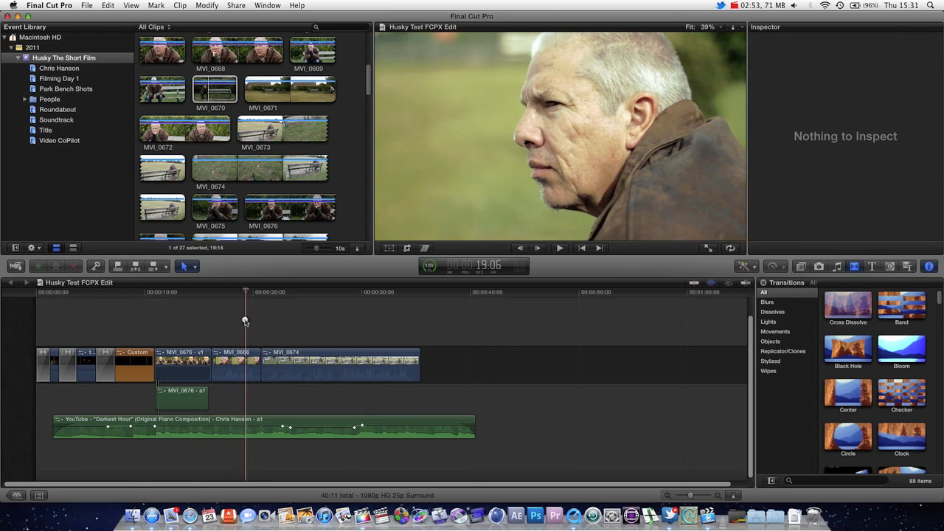
pyautogui.click(314, 310)
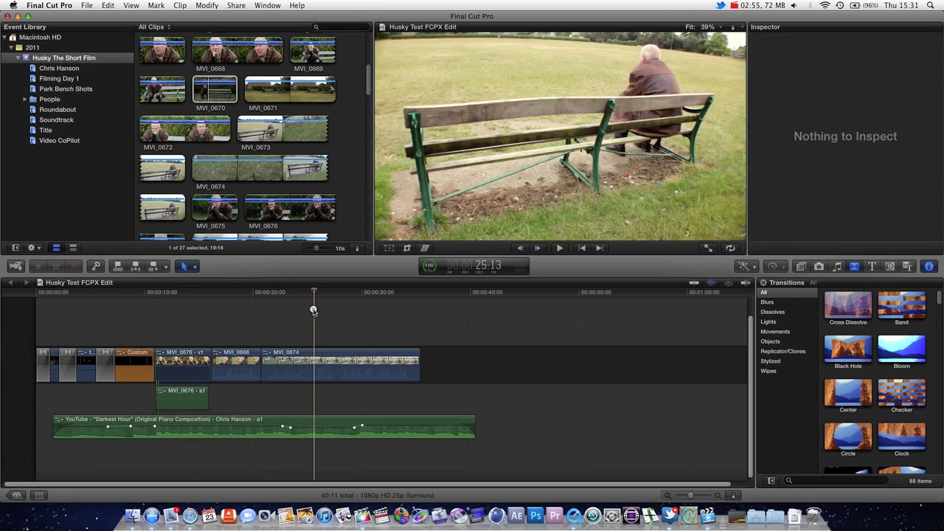
pyautogui.click(271, 293)
pyautogui.moveTo(270, 293); pyautogui.dragTo(227, 293)
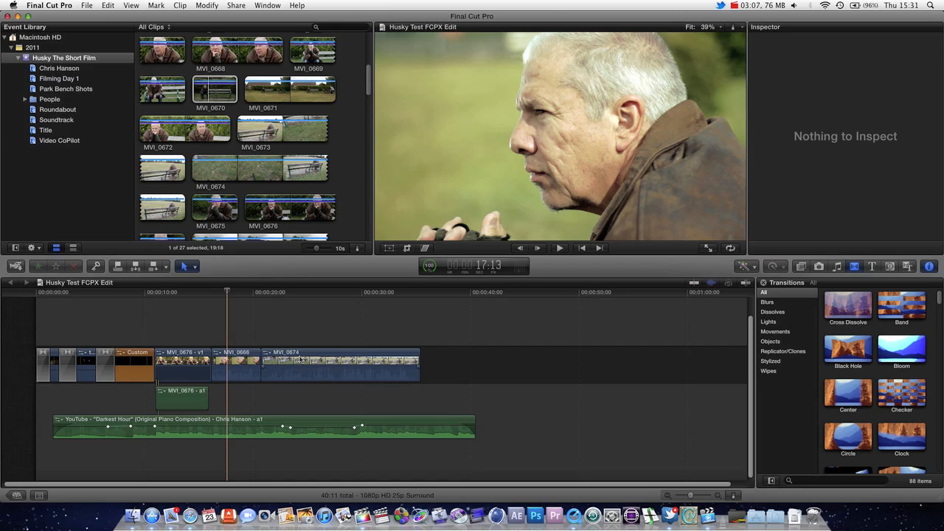
# Try to move MVI_0674 past its current place in the storyline with the Select tool
pyautogui.press('b')
pyautogui.press('a')
pyautogui.moveTo(288, 295); pyautogui.dragTo(339, 361)
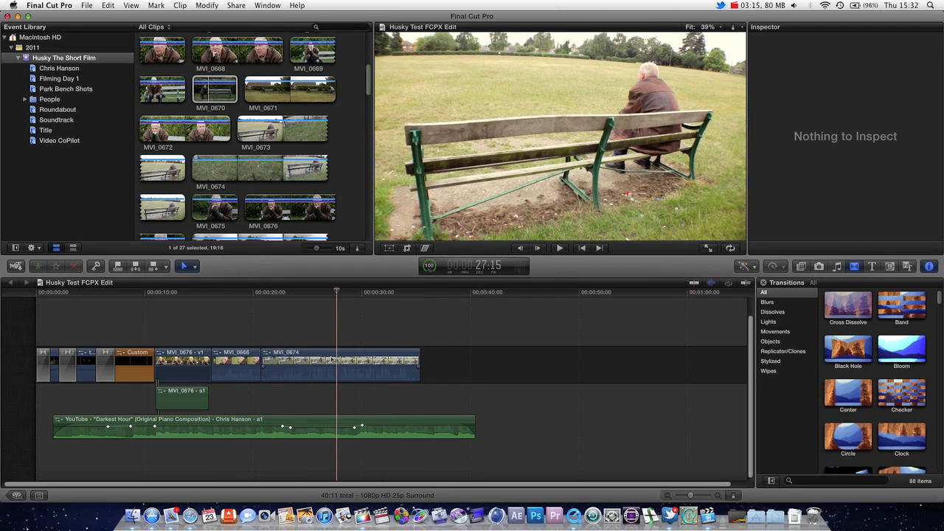
pyautogui.moveTo(288, 355); pyautogui.dragTo(432, 358)
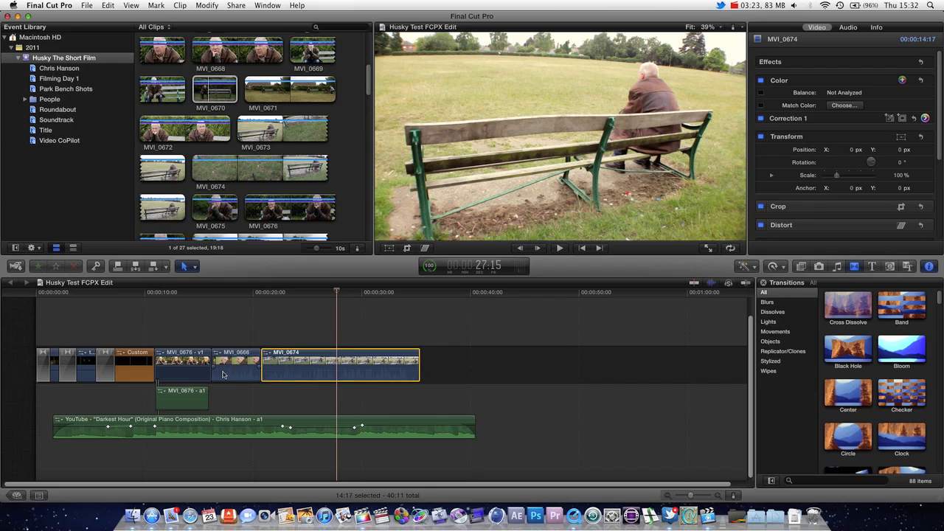
# Move the "Darkest Hour" music clip about 27 seconds later below the storyline, and undo the move
pyautogui.moveTo(389, 432); pyautogui.dragTo(680, 411)
pyautogui.press('super+z')
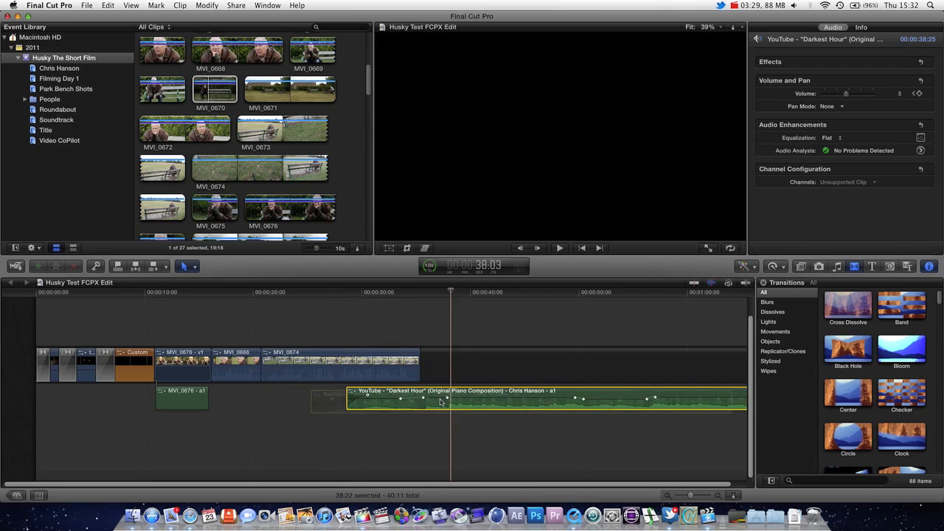